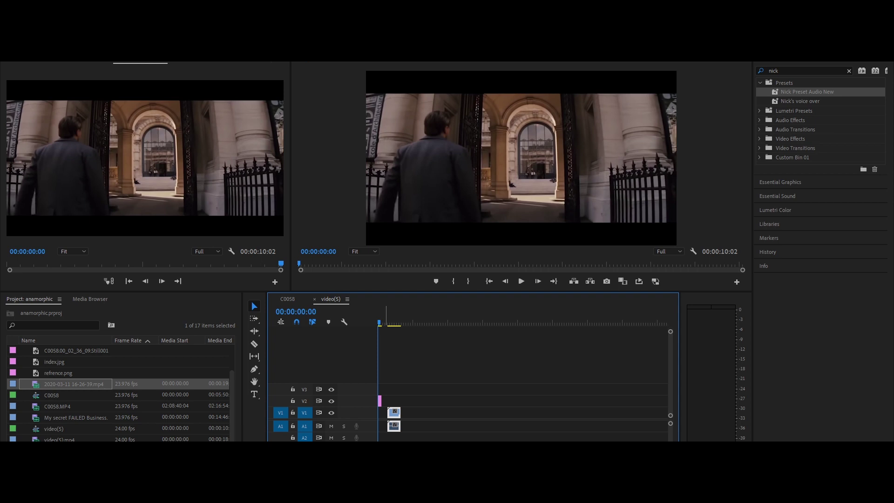
# Compare the street clip with the opening reference shot, then delete the crop adjustment layer on V3
pyautogui.press('Down')
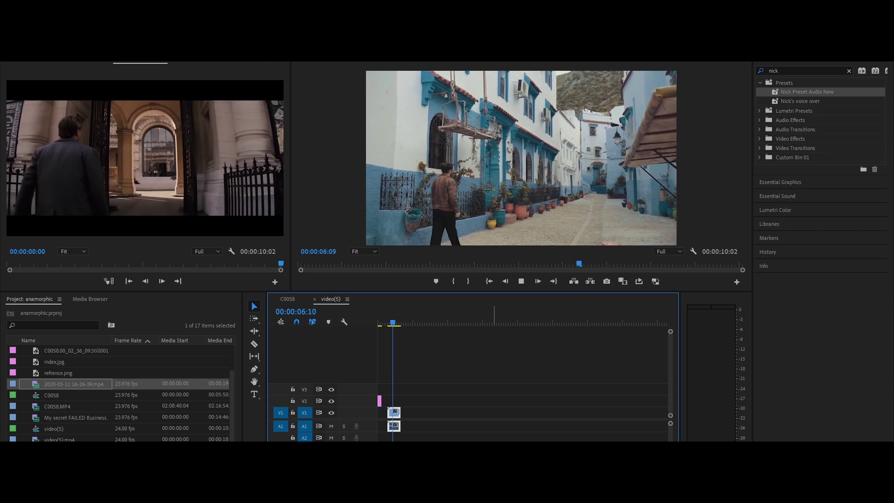
pyautogui.press('space')
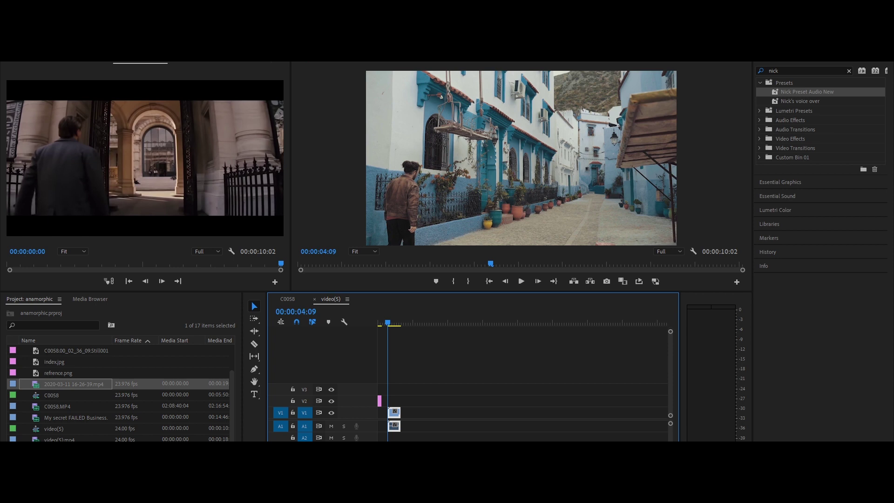
pyautogui.press('Home')
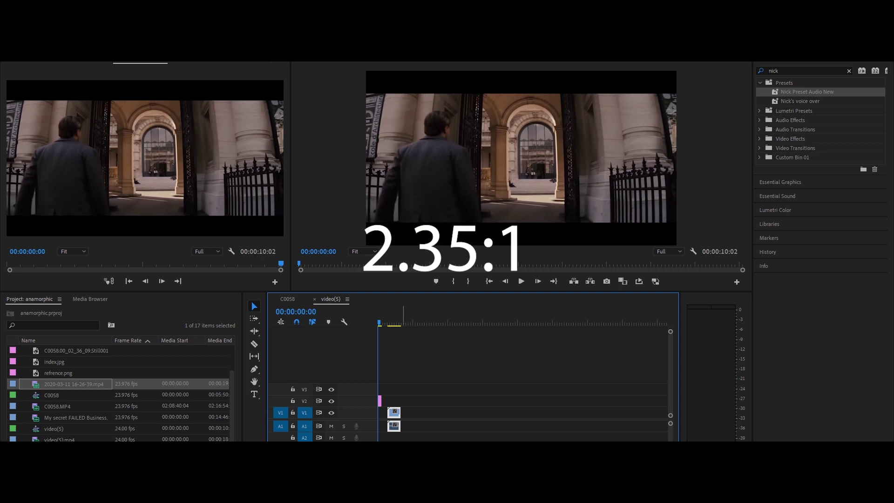
pyautogui.press('Down')
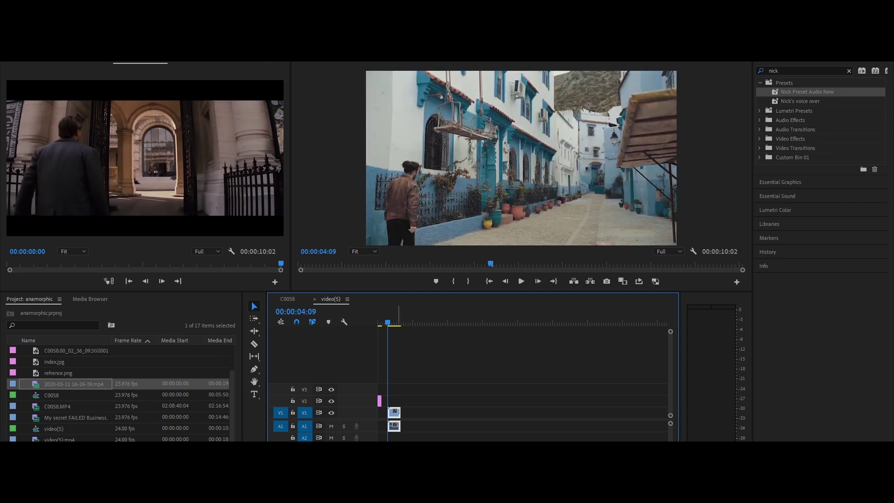
pyautogui.press('Up')
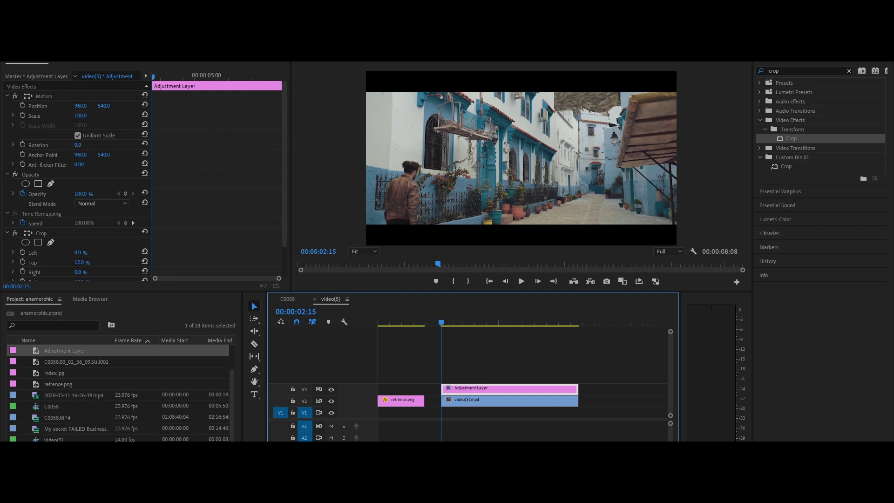
pyautogui.press('Delete')
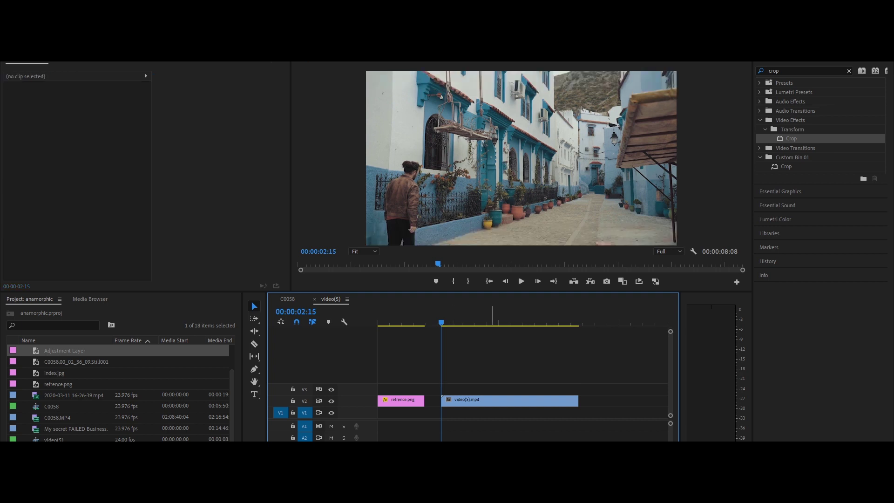
pyautogui.click(510, 401)
# In Sequence Settings, set the vertical frame size to 816 and accept deleting previews
pyautogui.hotkey('alt', 's')
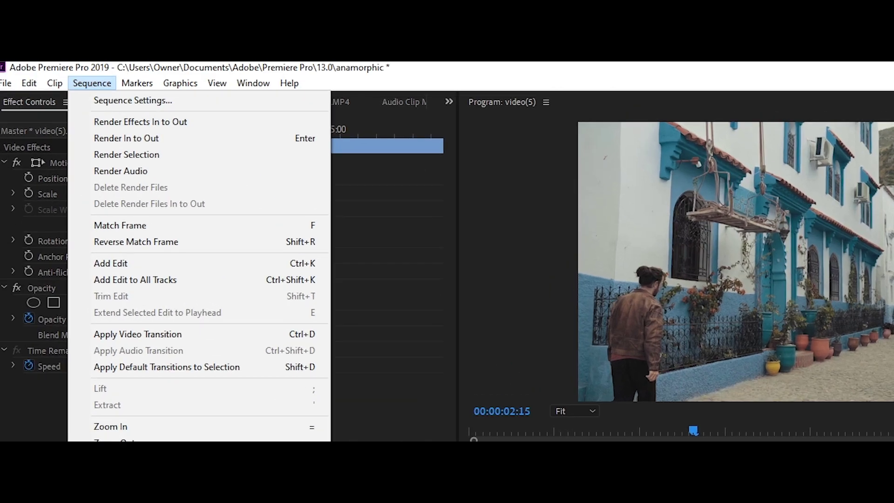
pyautogui.press('Down')
pyautogui.press('Return')
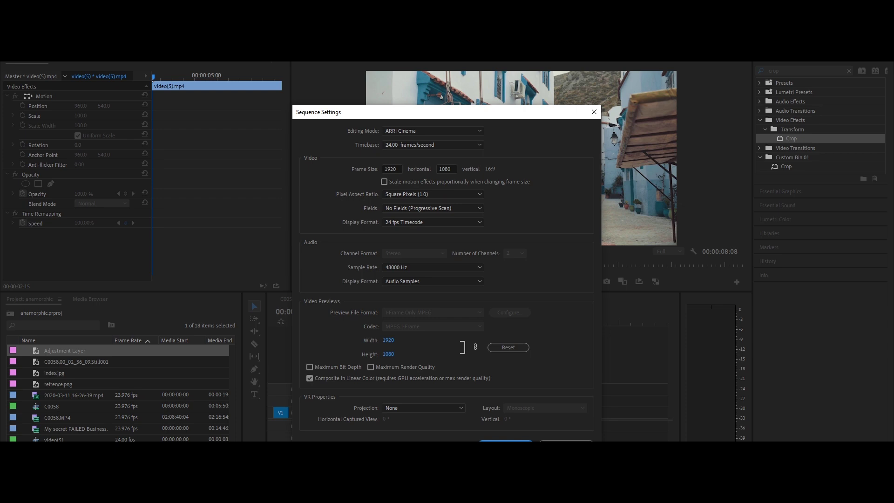
pyautogui.click(448, 169)
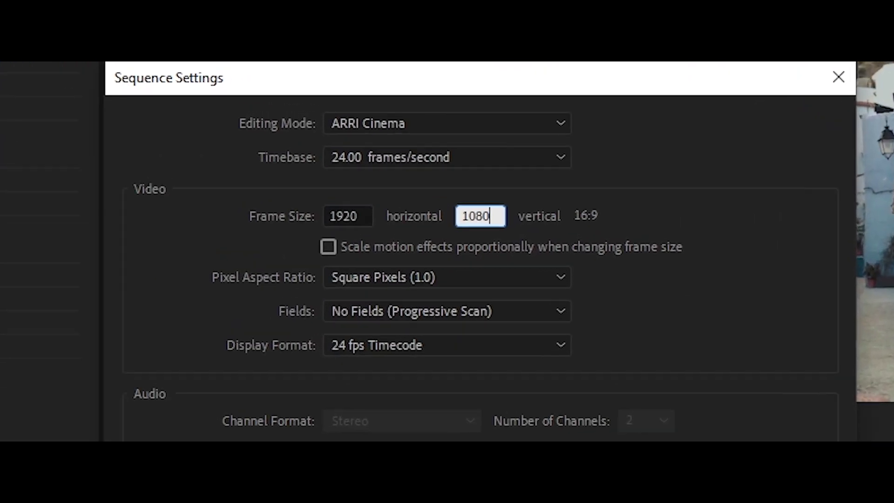
pyautogui.hotkey('ctrl', 'a')
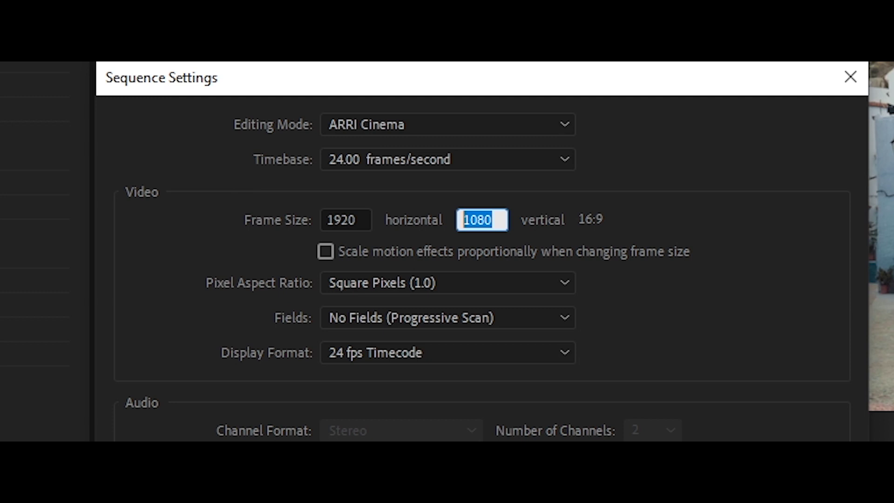
pyautogui.write('816')
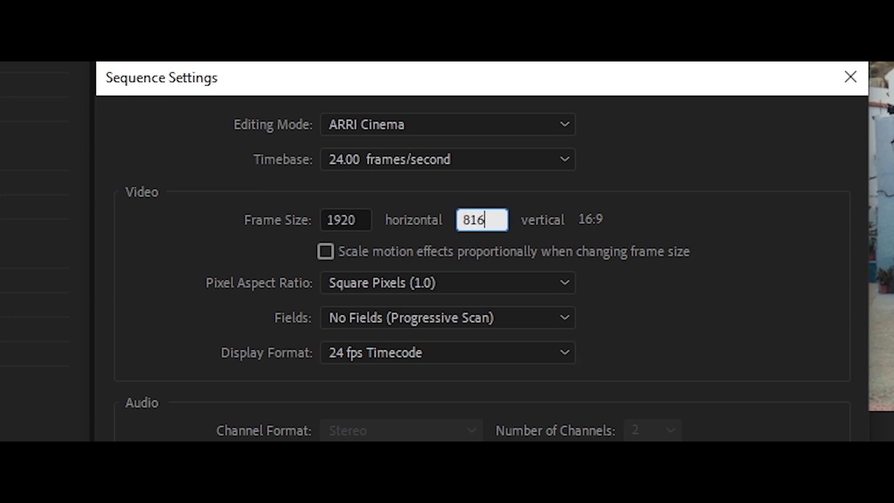
pyautogui.press('Return')
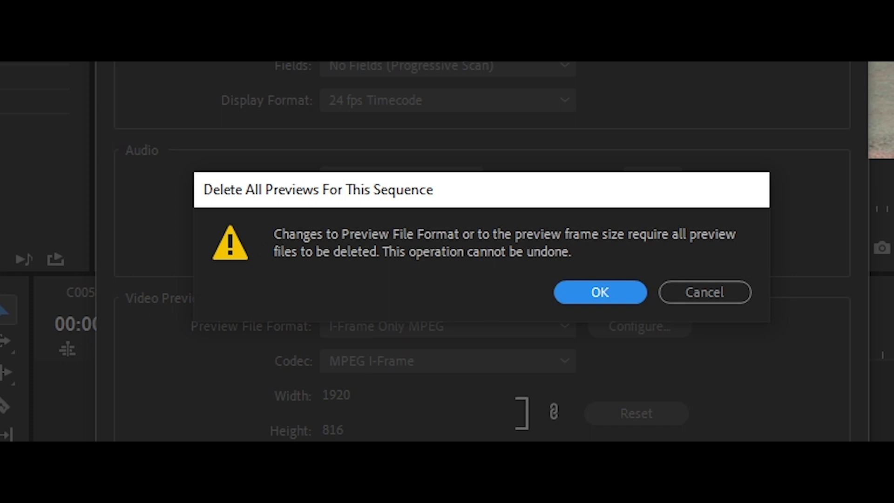
pyautogui.press('Return')
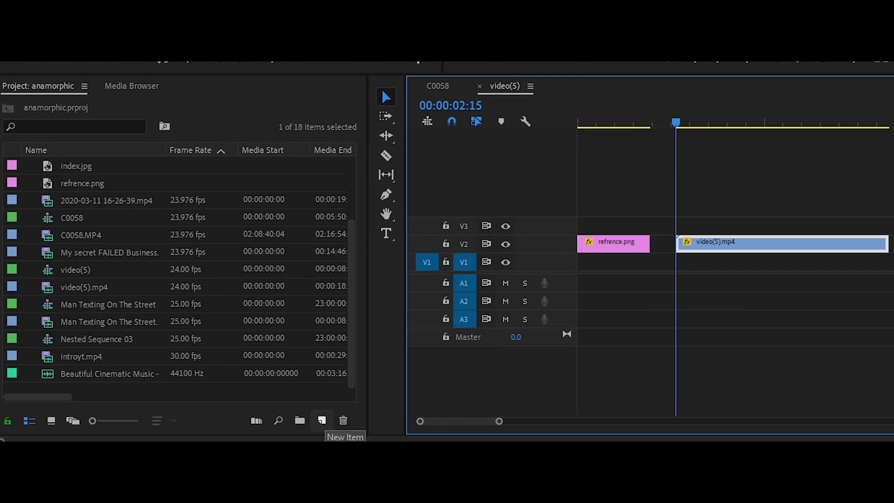
# Create a 1920×816 adjustment layer and place it on V3 above video(5).mp4
pyautogui.click(321, 421)
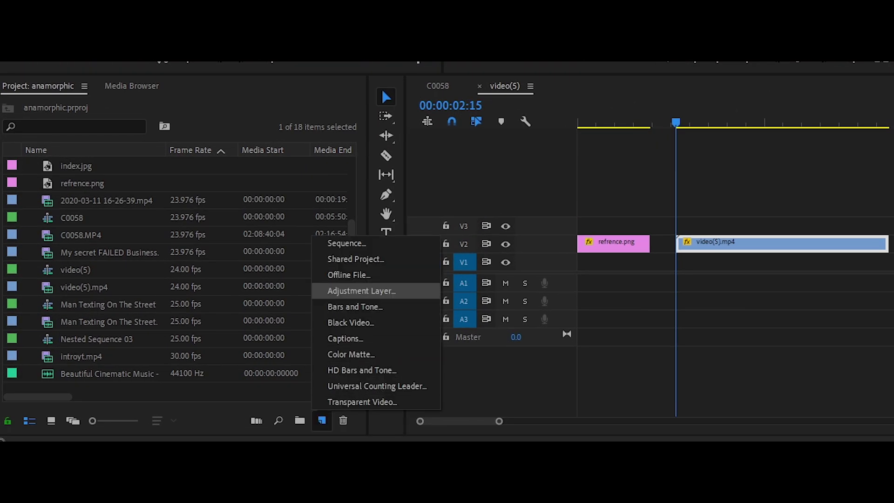
pyautogui.click(362, 291)
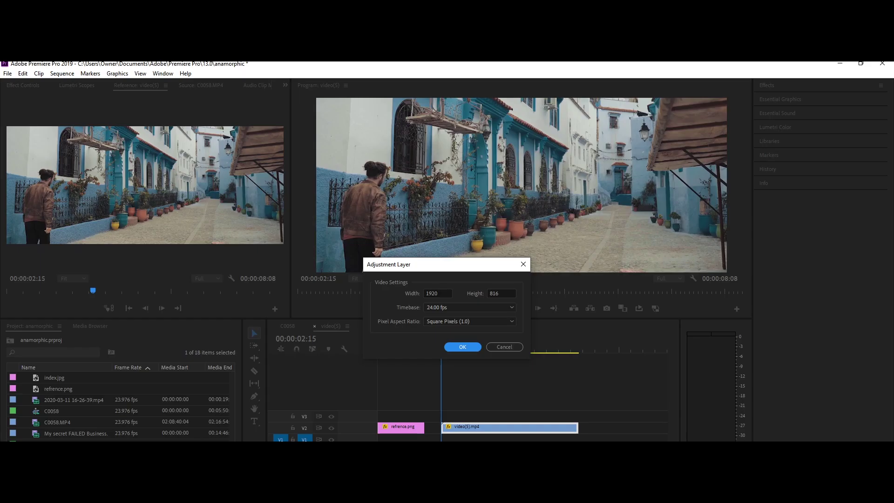
pyautogui.press('Return')
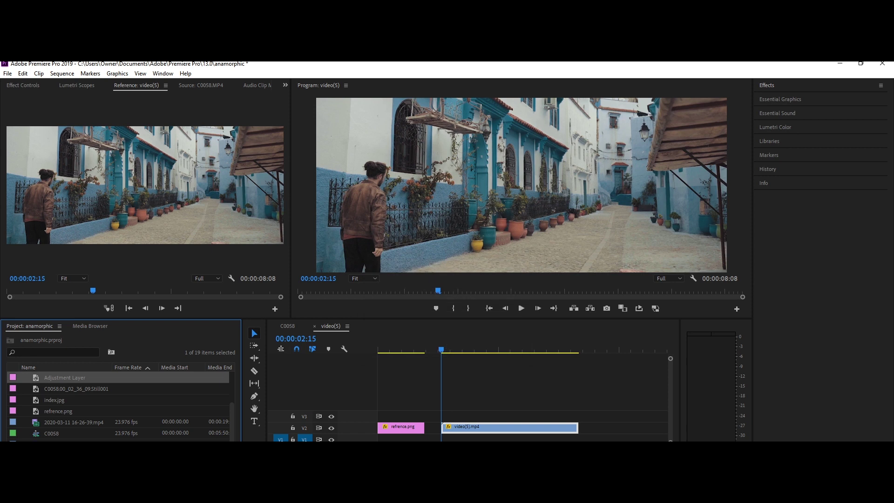
pyautogui.moveTo(65, 377); pyautogui.dragTo(578, 425)
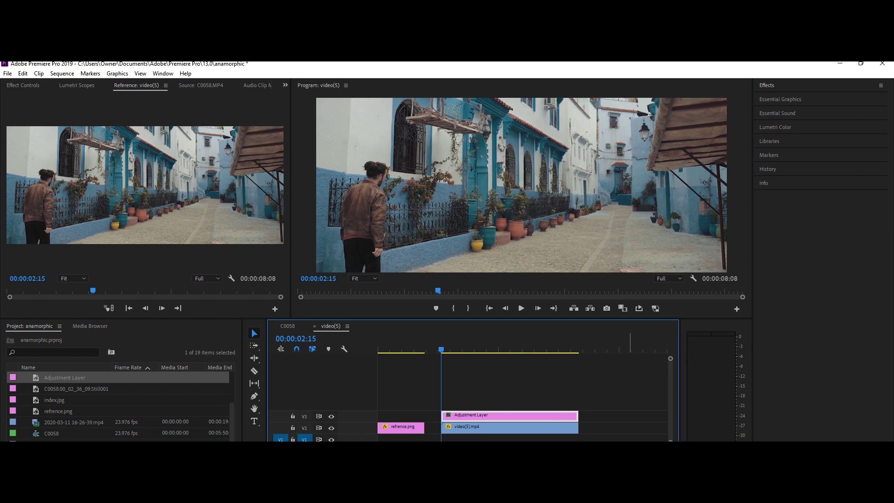
# Search the Effects panel for 'lens disto' and apply Lens Distortion to the adjustment layer
pyautogui.hotkey('shift', '7')
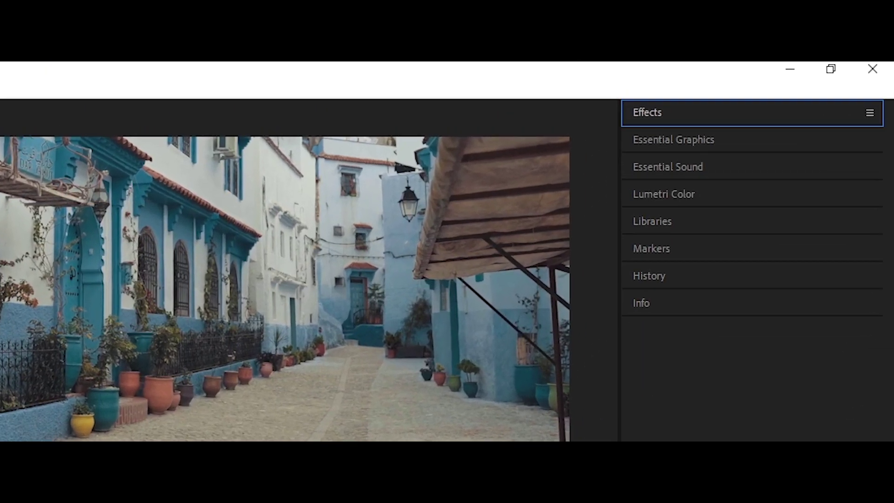
pyautogui.hotkey('shift', '7')
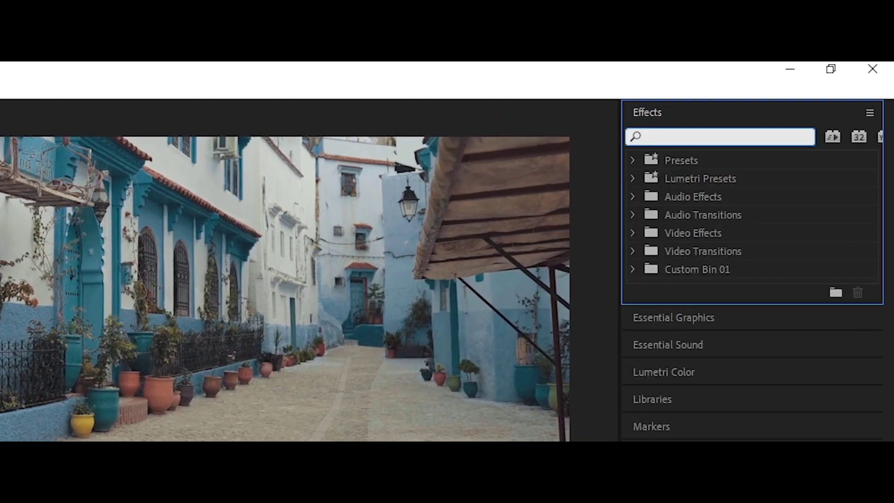
pyautogui.write('lens d')
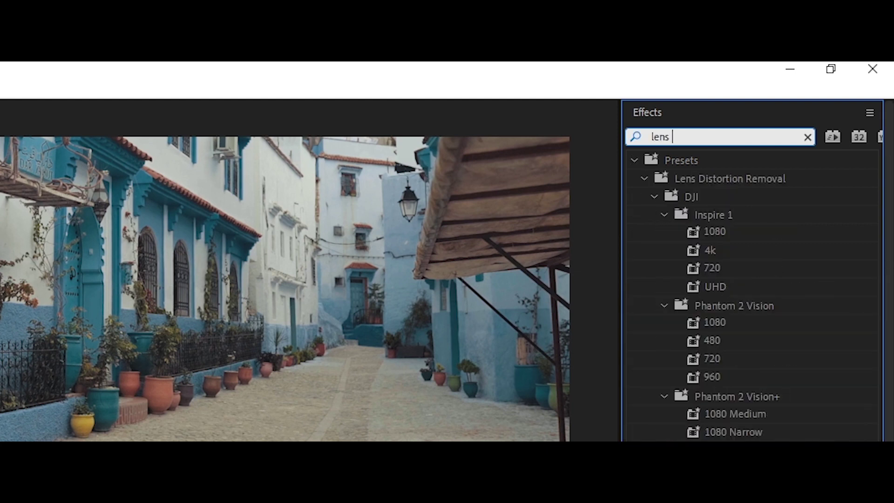
pyautogui.write('isto')
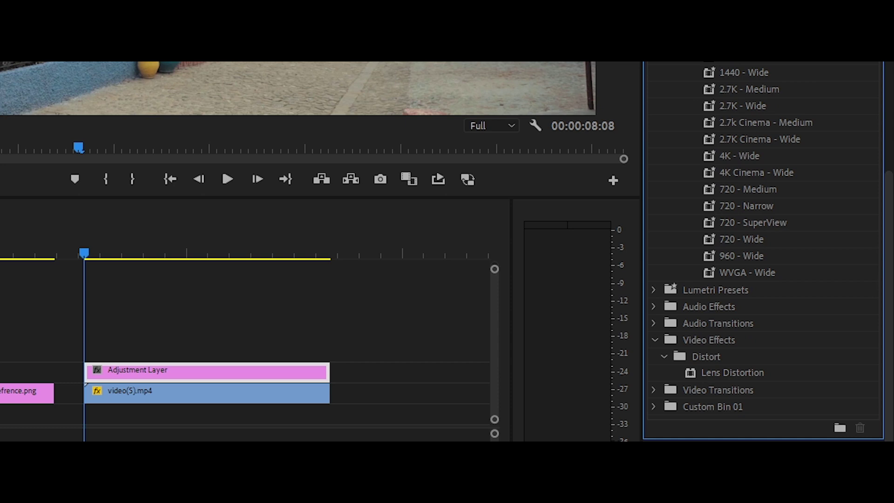
pyautogui.click(733, 372)
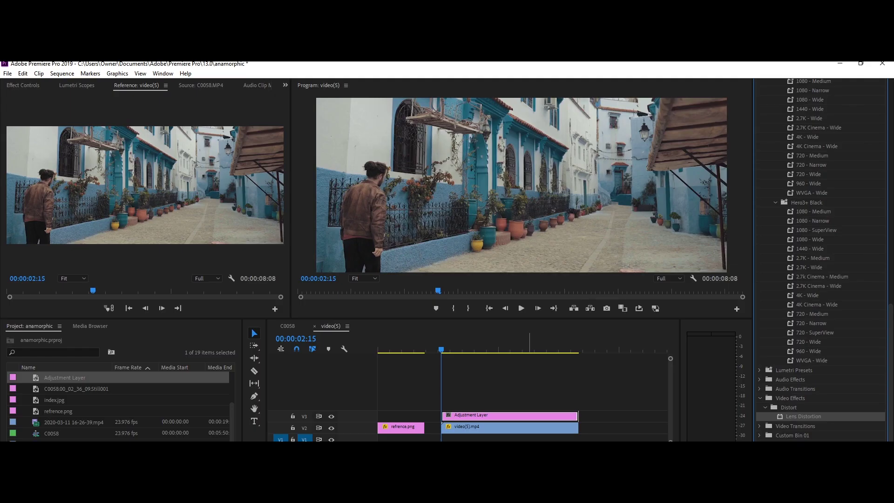
pyautogui.hotkey('shift', '5')
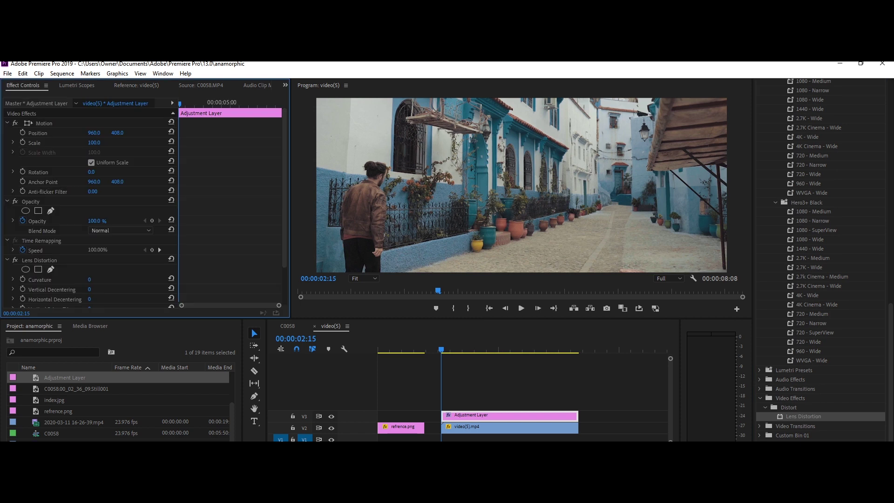
# Set Lens Distortion Curvature to 9 and Vertical Decentering to 1, then find Transform under Distort
pyautogui.scroll(-3, 89, 210)
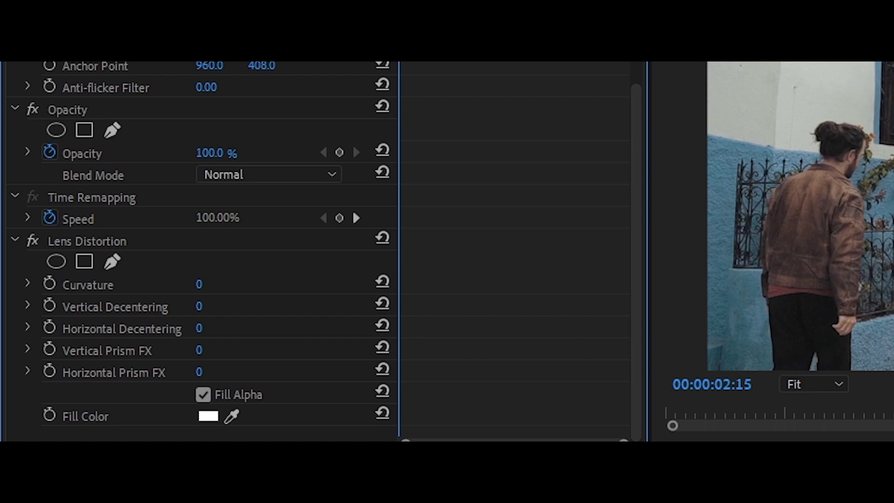
pyautogui.click(199, 284)
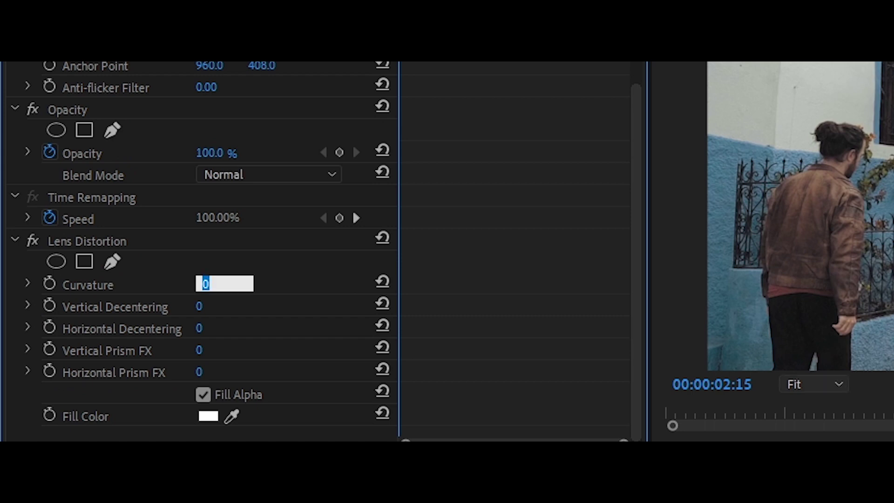
pyautogui.write('9')
pyautogui.press('Return')
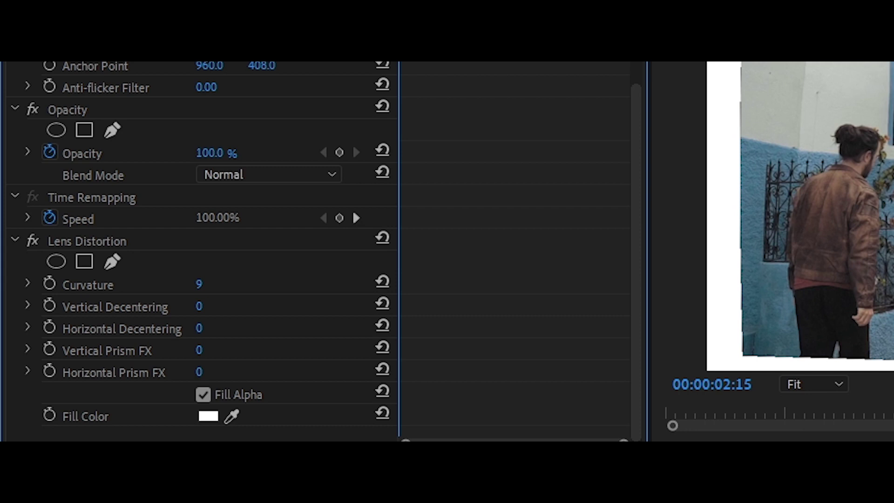
pyautogui.click(199, 306)
pyautogui.write('1')
pyautogui.press('Return')
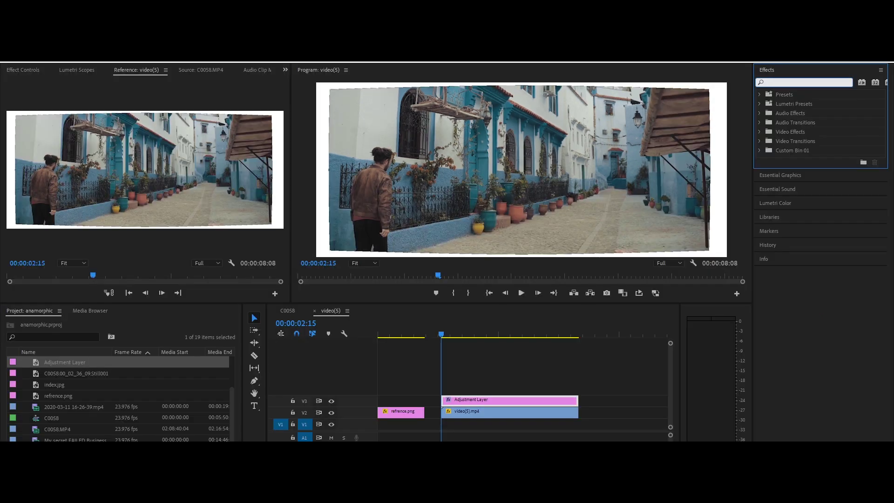
pyautogui.write('transfor')
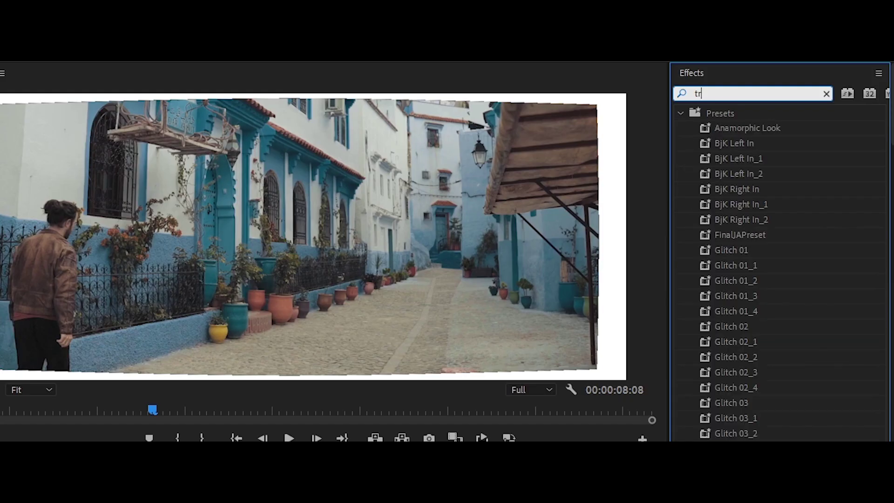
pyautogui.write('m')
pyautogui.click(742, 204)
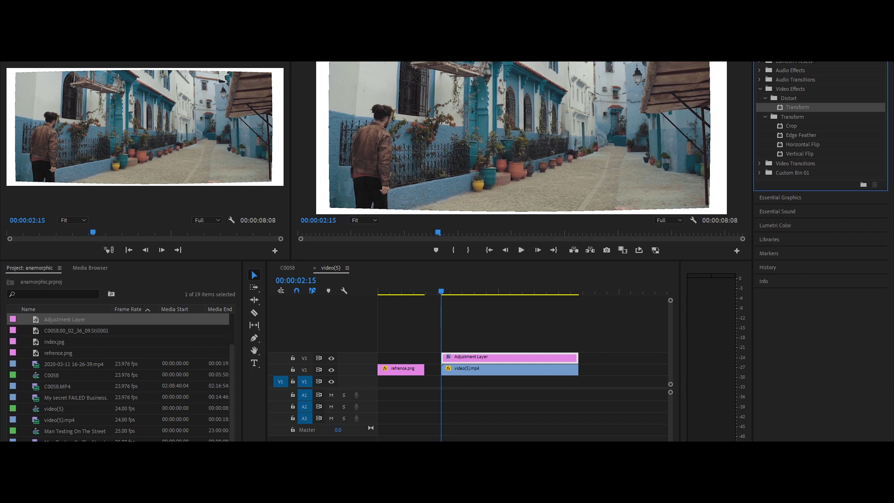
# Set the adjustment layer's Transform Scale to 110 in Effect Controls
pyautogui.hotkey('shift', '5')
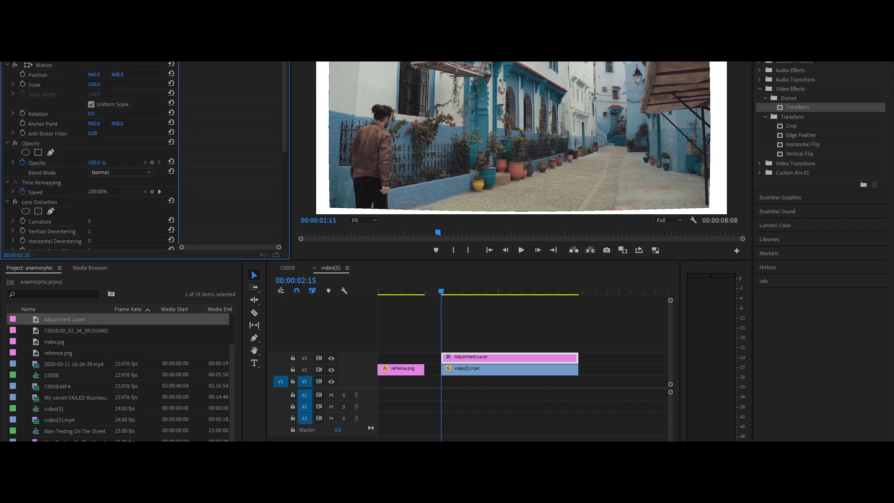
pyautogui.scroll(-5, 139, 159)
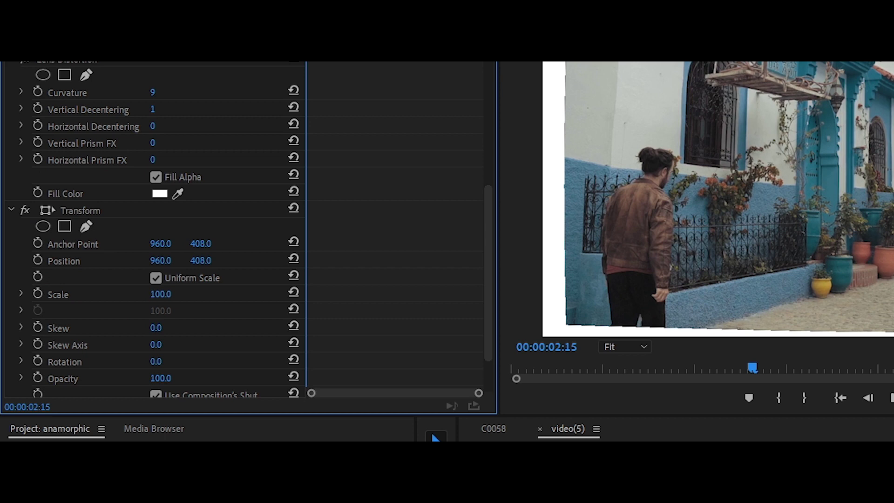
pyautogui.click(161, 294)
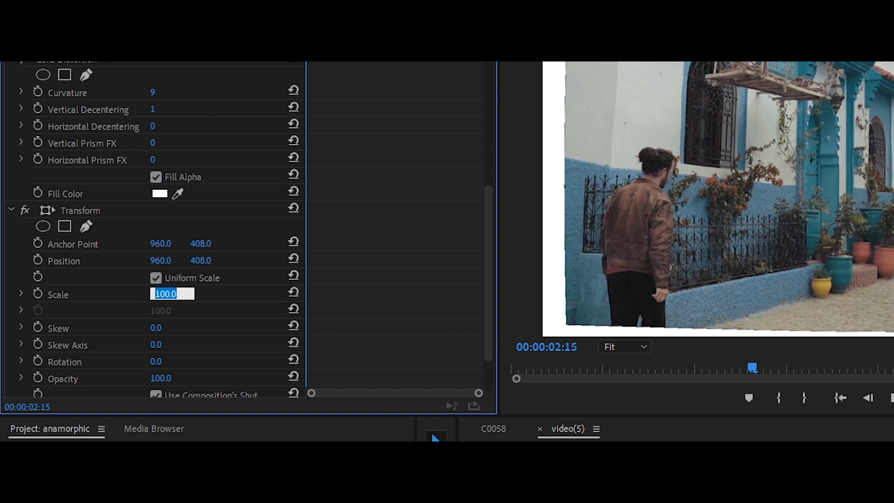
pyautogui.write('110')
pyautogui.press('Return')
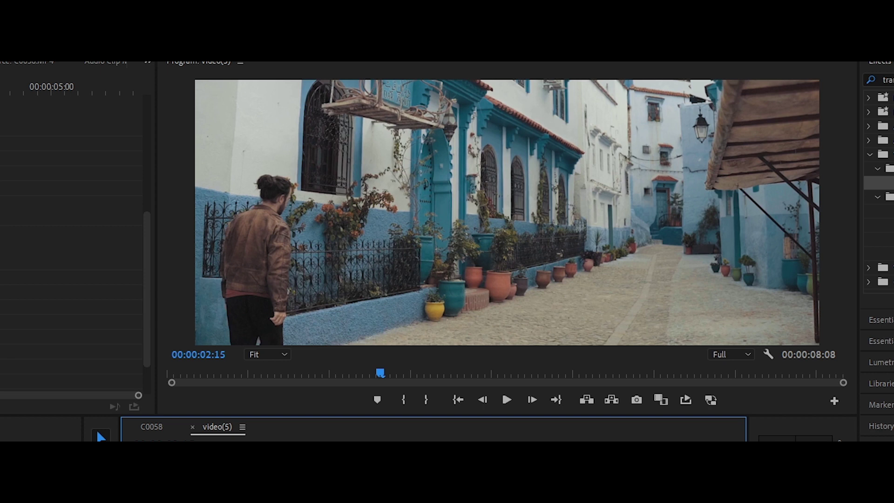
pyautogui.press('Up')
pyautogui.press('Up')
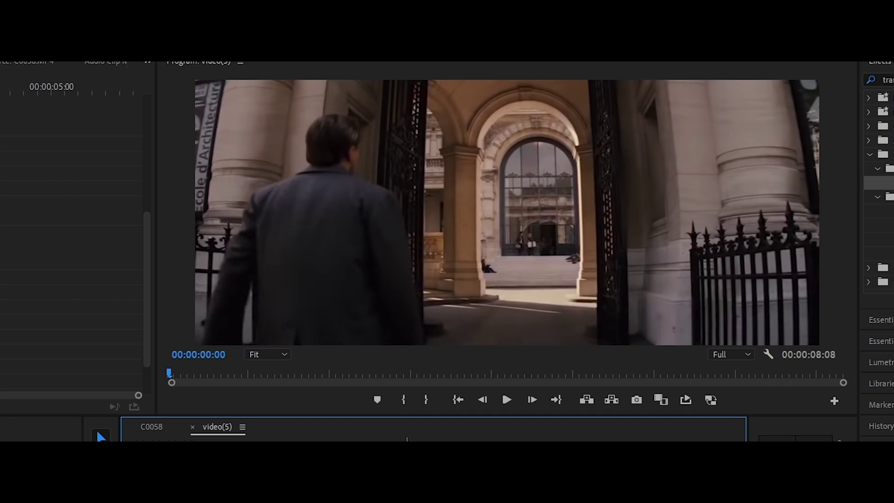
pyautogui.press('Down')
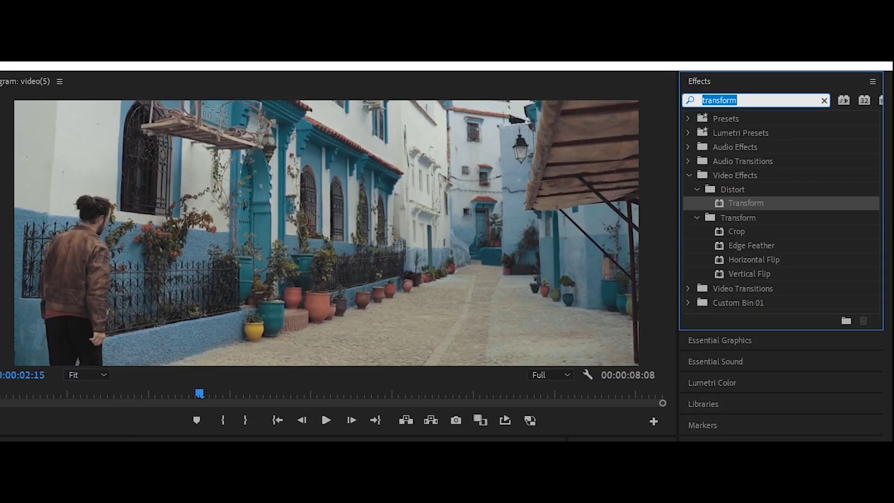
# Apply VR Chromatic Aberrations to the adjustment layer with Aberration Red -1 and Blue 1
pyautogui.write('chrom')
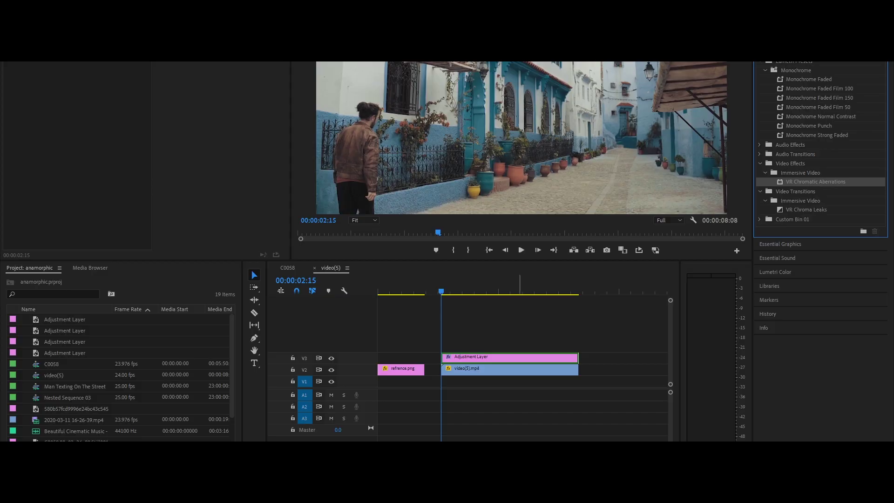
pyautogui.moveTo(510, 358); pyautogui.dragTo(510, 357)
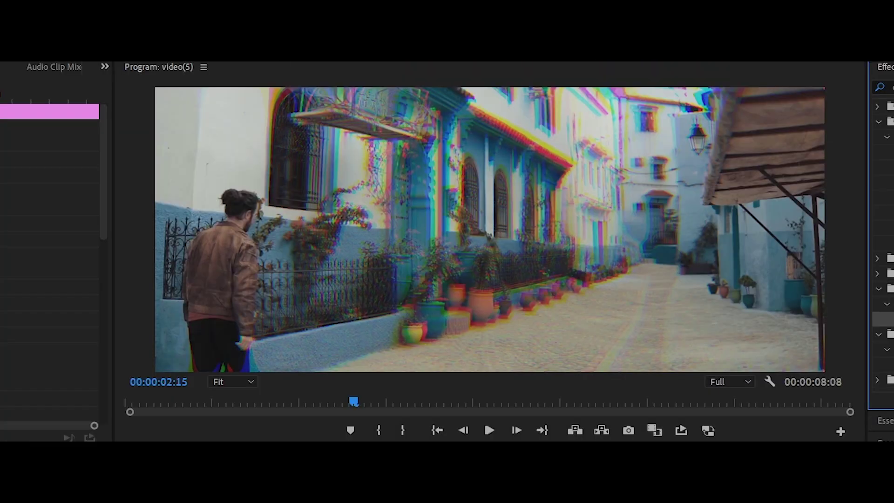
pyautogui.scroll(-15, 53, 233)
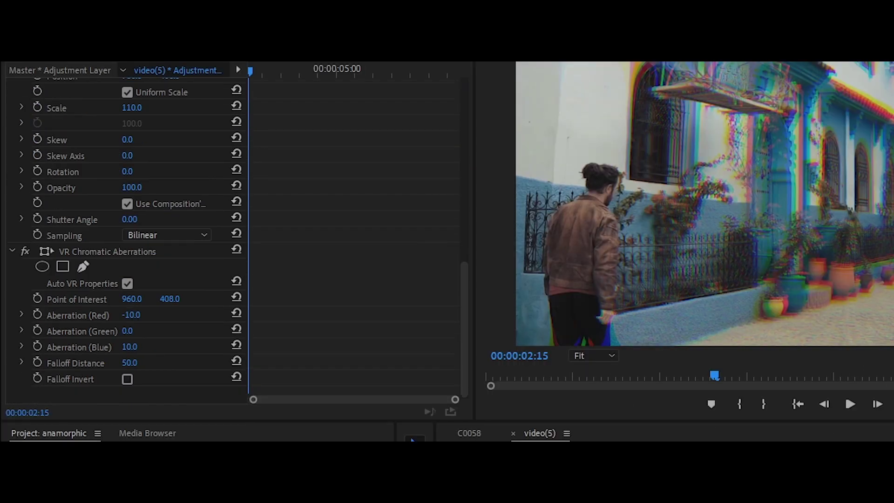
pyautogui.click(131, 314)
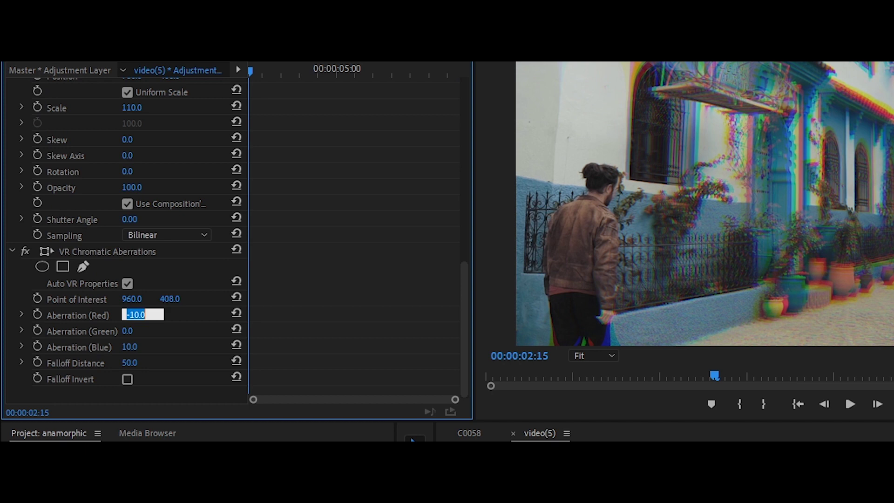
pyautogui.write('-1')
pyautogui.click(132, 346)
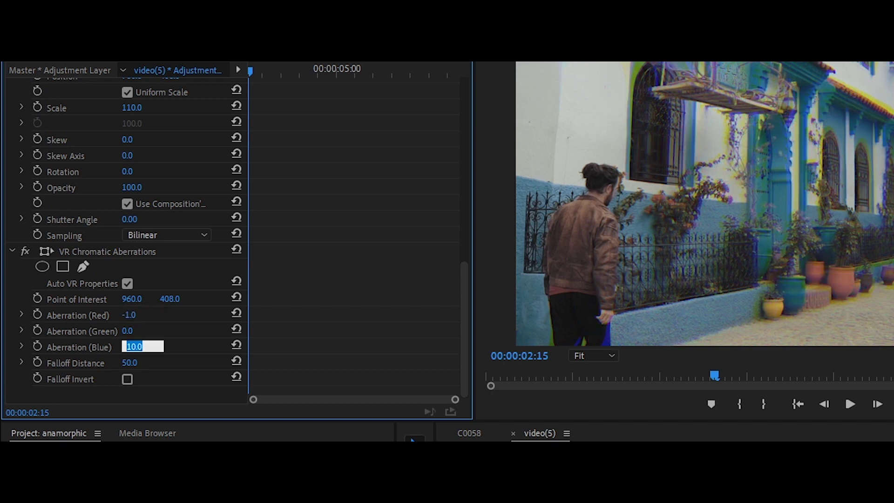
pyautogui.write('1')
pyautogui.press('Return')
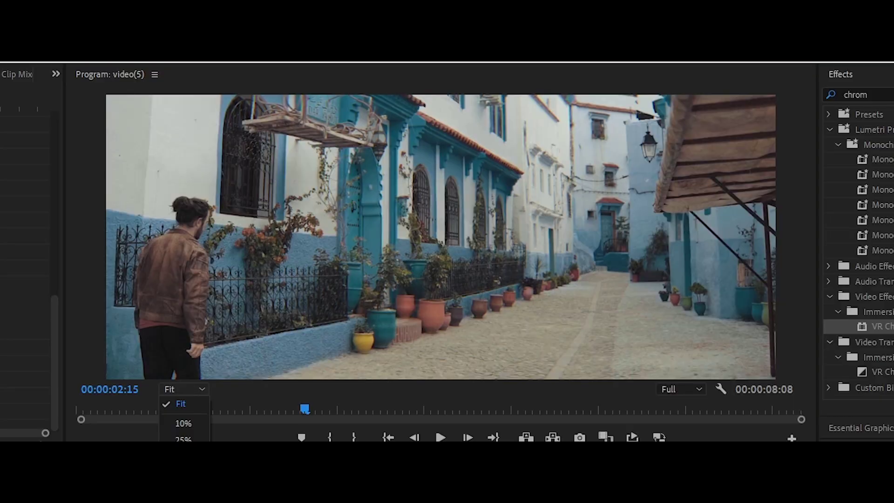
pyautogui.press('Down')
pyautogui.press('Down')
pyautogui.press('Down')
pyautogui.press('Down')
pyautogui.press('Down')
pyautogui.press('Down')
pyautogui.press('Down')
pyautogui.press('Return')
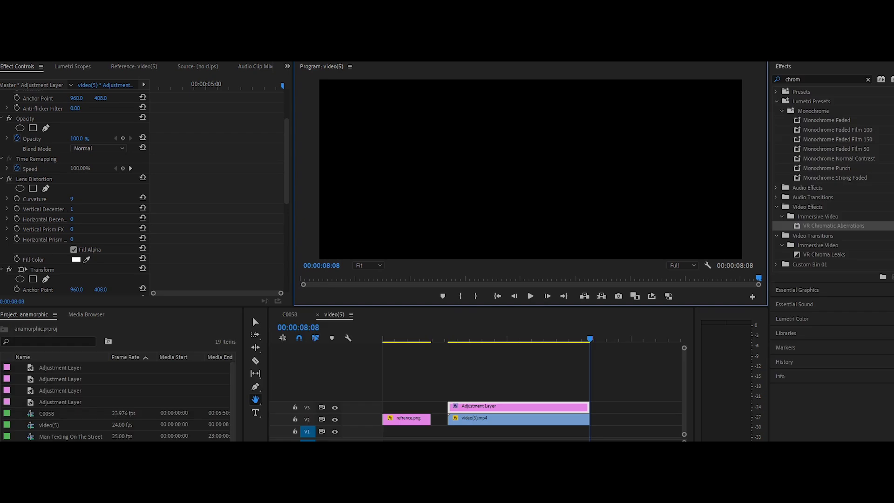
pyautogui.press('j')
pyautogui.press('k')
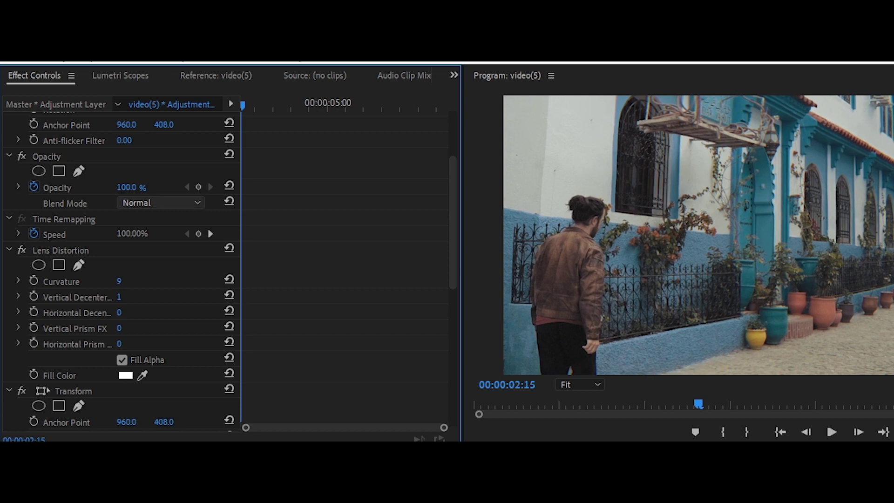
# Multi-select the Lens Distortion, Transform and VR Chromatic Aberrations effects in Effect Controls
pyautogui.scroll(-2, 158, 202)
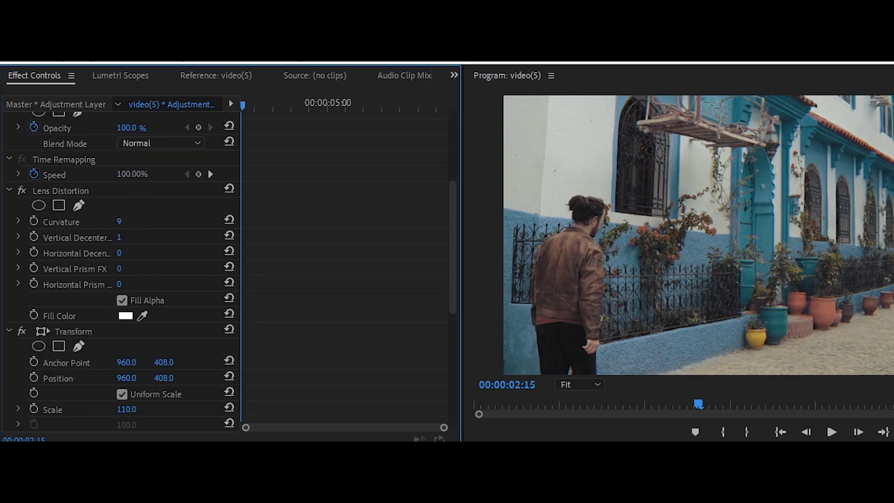
pyautogui.scroll(-7, 121, 270)
pyautogui.scroll(9, 121, 270)
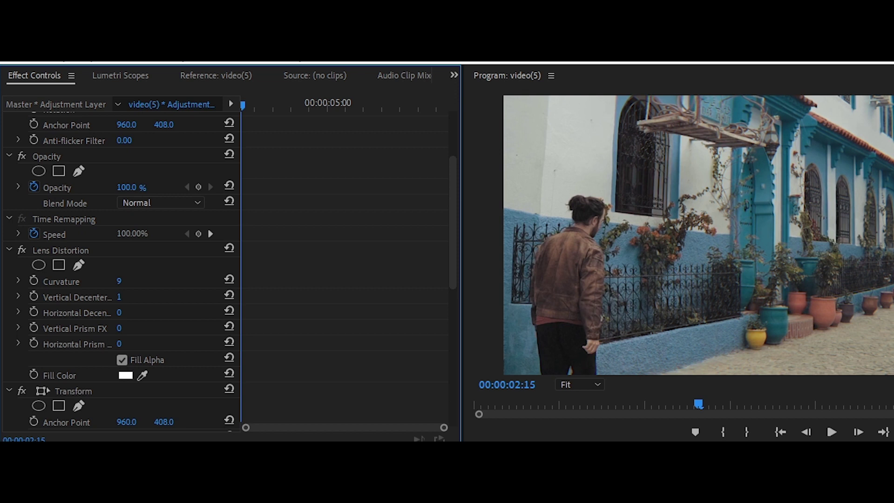
pyautogui.click(60, 250)
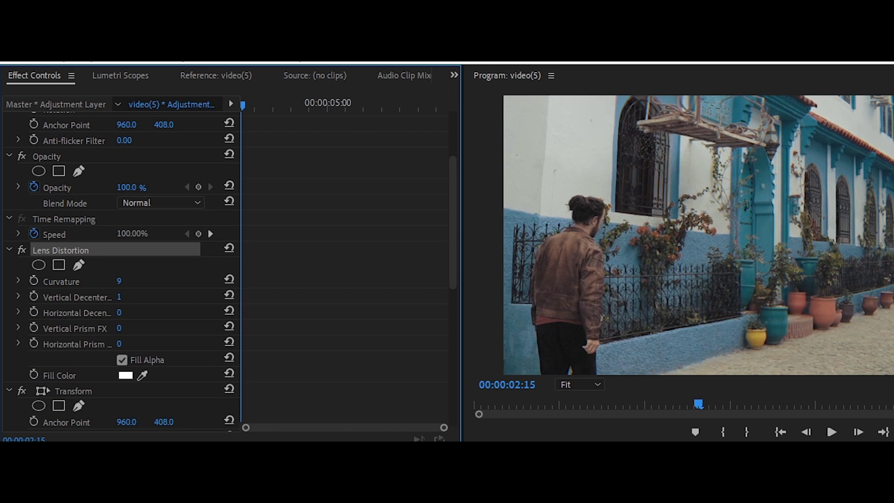
pyautogui.scroll(-3, 47, 386)
pyautogui.click(73, 316)
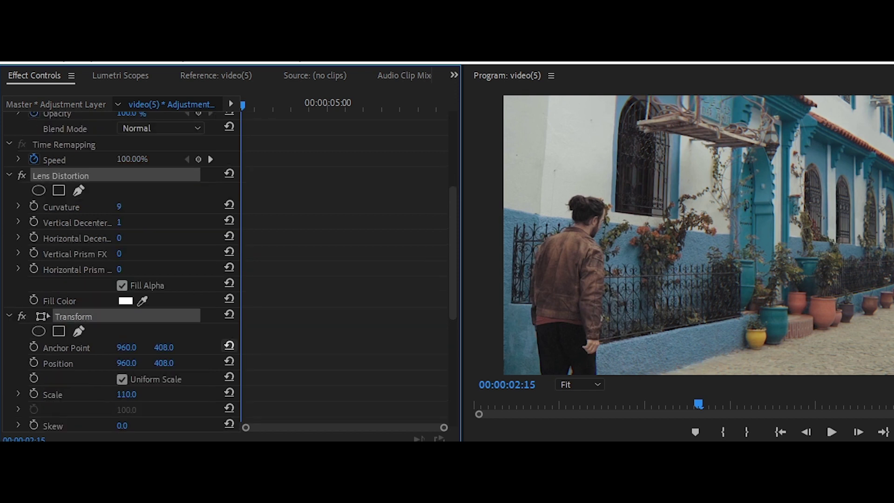
pyautogui.scroll(-8, 46, 312)
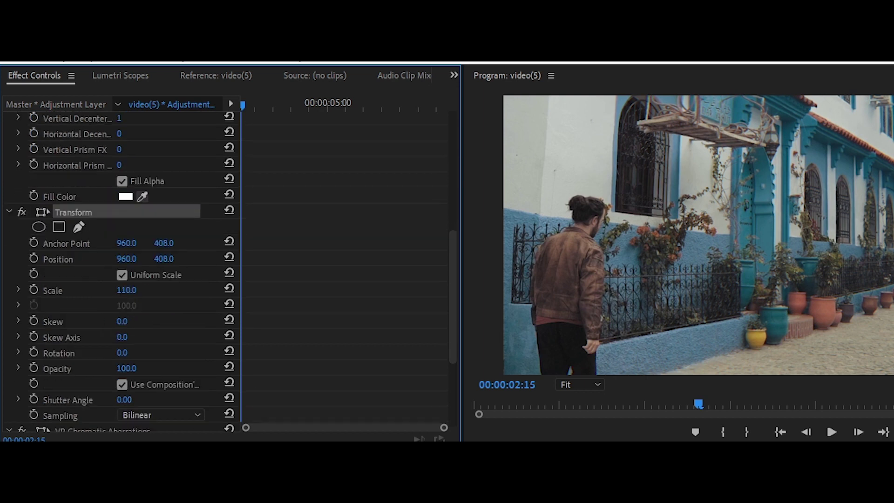
pyautogui.scroll(-2, 122, 270)
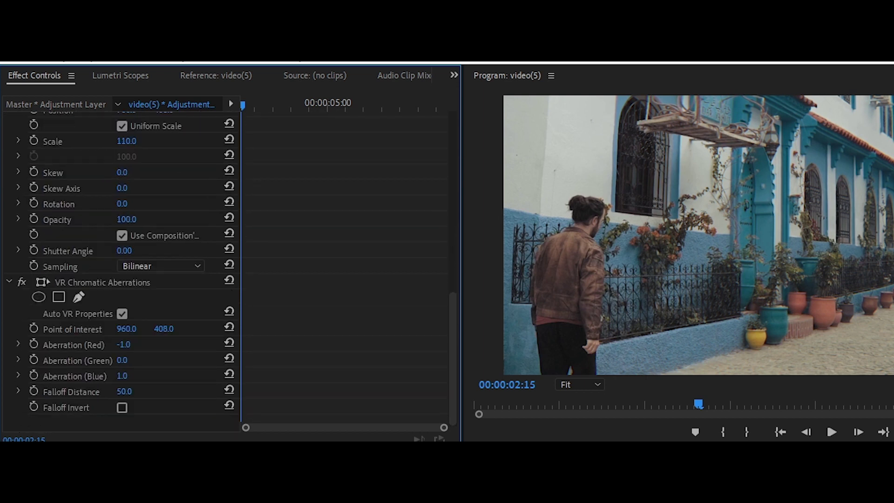
pyautogui.click(103, 282)
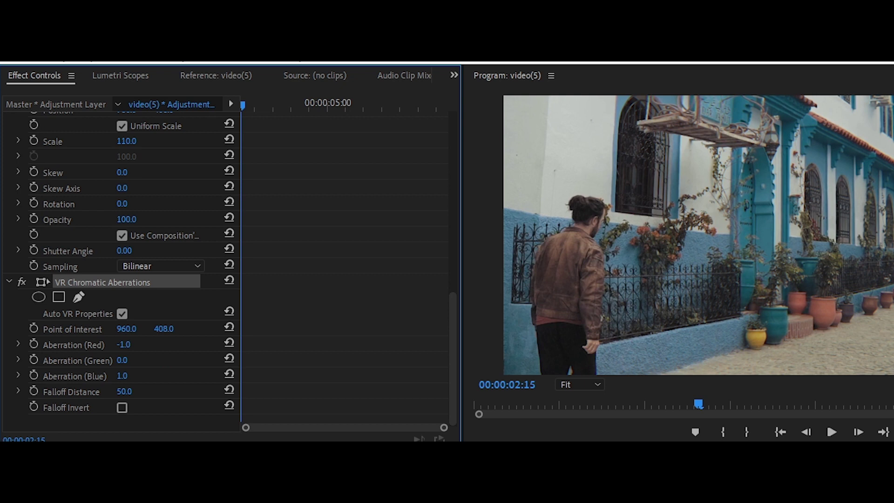
# From the selected effects' context menu, save them as the preset 'Anamorphic video'
pyautogui.rightClick(196, 282)
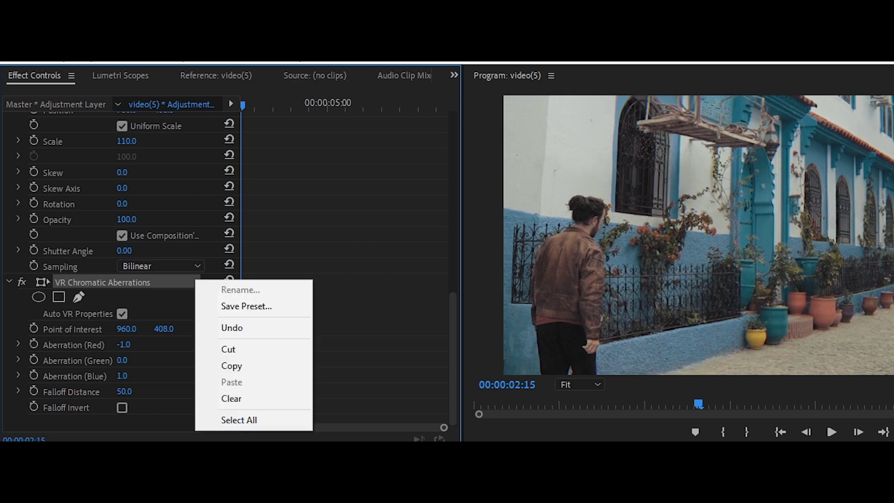
pyautogui.click(247, 306)
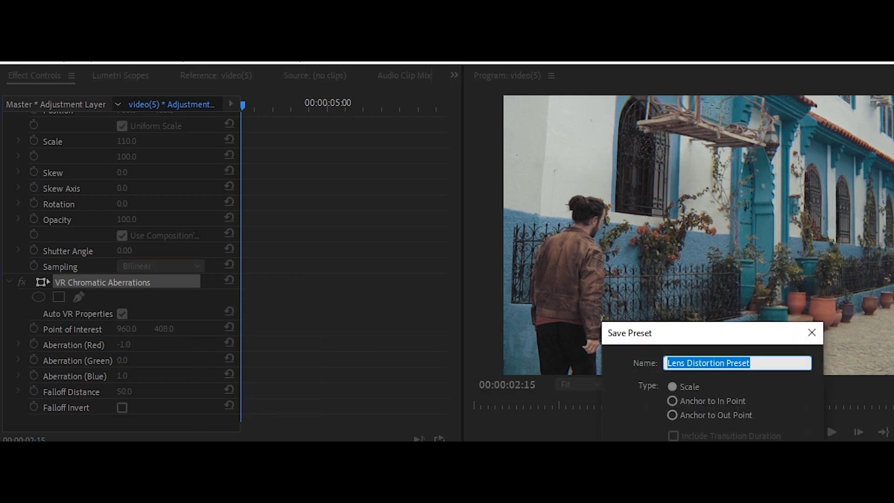
pyautogui.write('Ana')
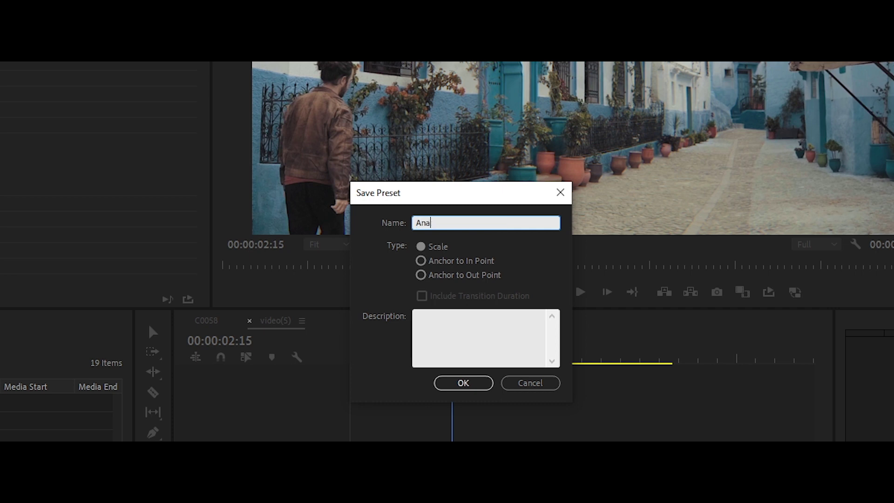
pyautogui.write('nmorphioc')
pyautogui.press('BackSpace')
pyautogui.press('BackSpace')
pyautogui.write('c video')
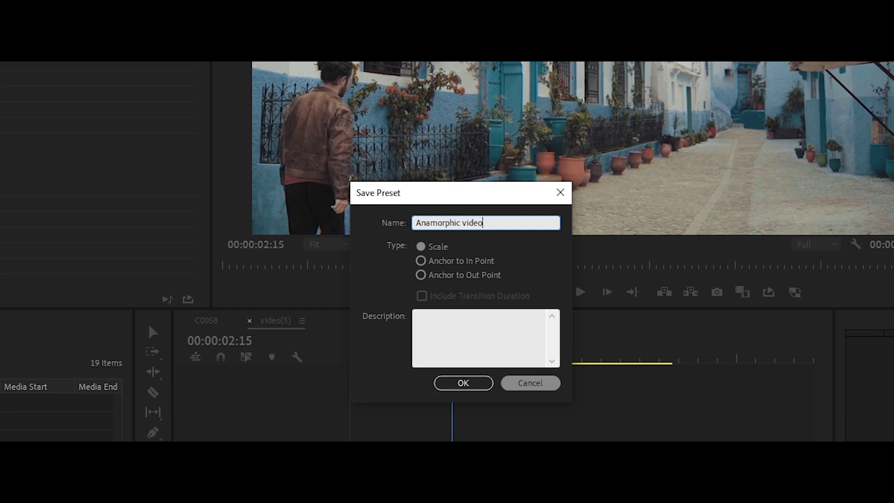
pyautogui.press('Return')
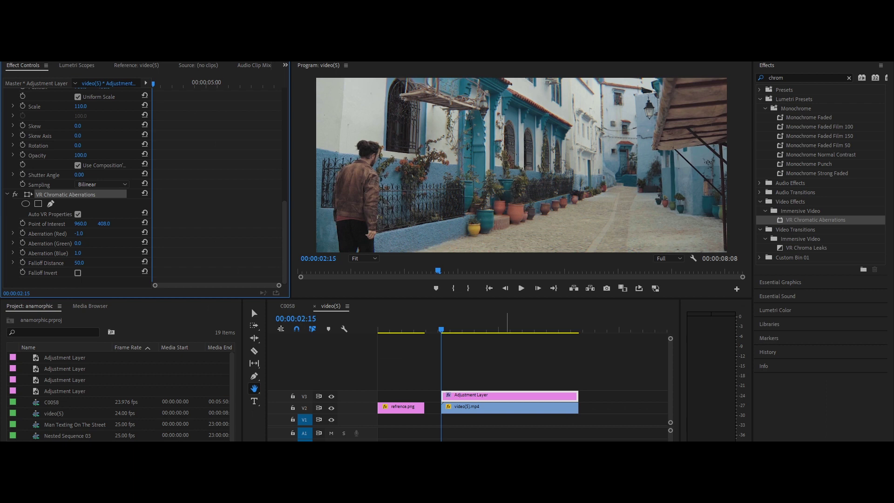